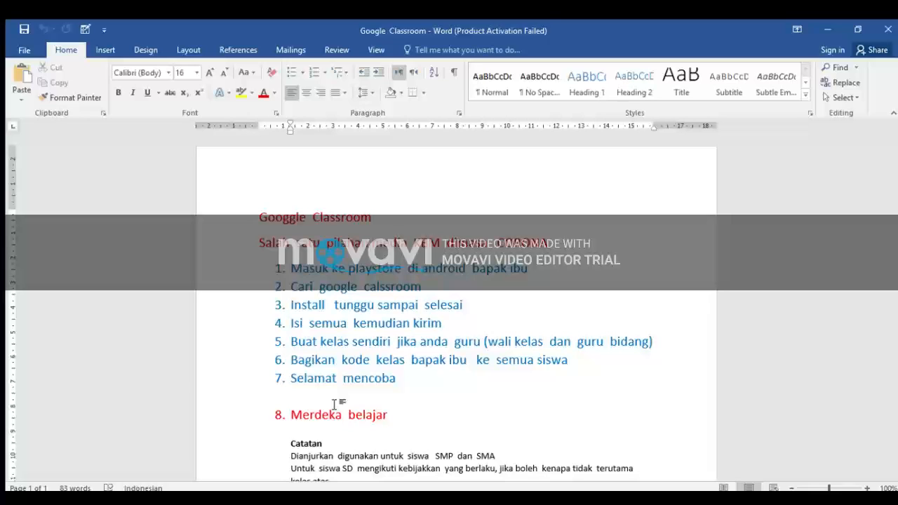
- Read through the document's numbered Google Classroom instructions and the notes below them
key(Down)
key(Down)
key(Down)
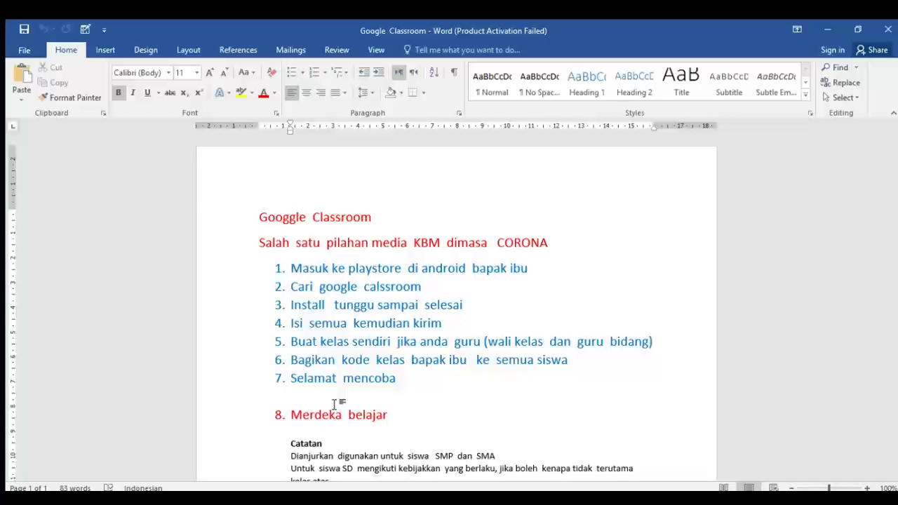
key(Down)
key(Down)
key(Down)
key(Down)
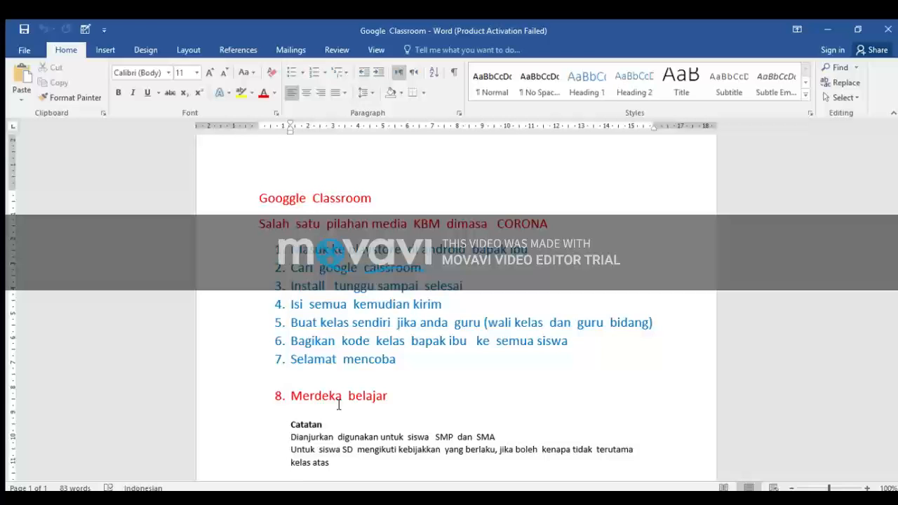
scroll(339, 404, down, 1)
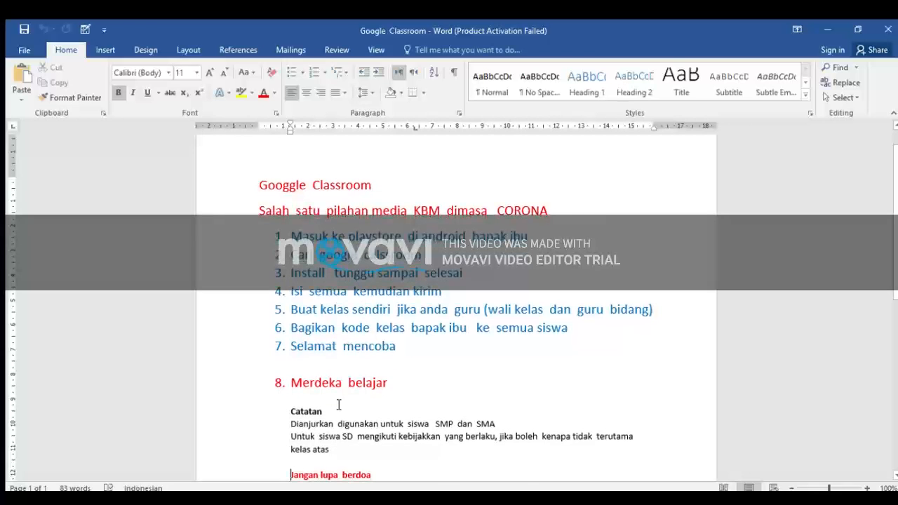
key(ctrl+v)
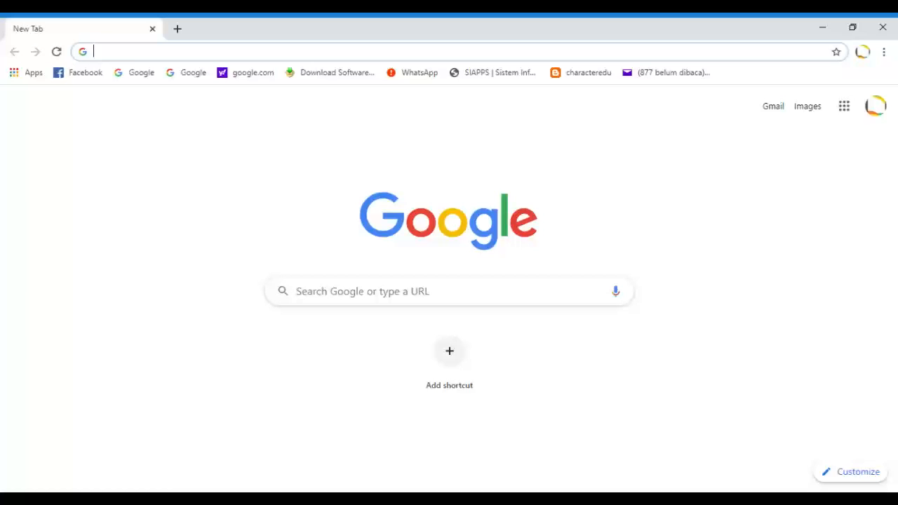
- Switch to Chrome, search Google for "google classroom" and open the Google Classroom site from the results
click(355, 295)
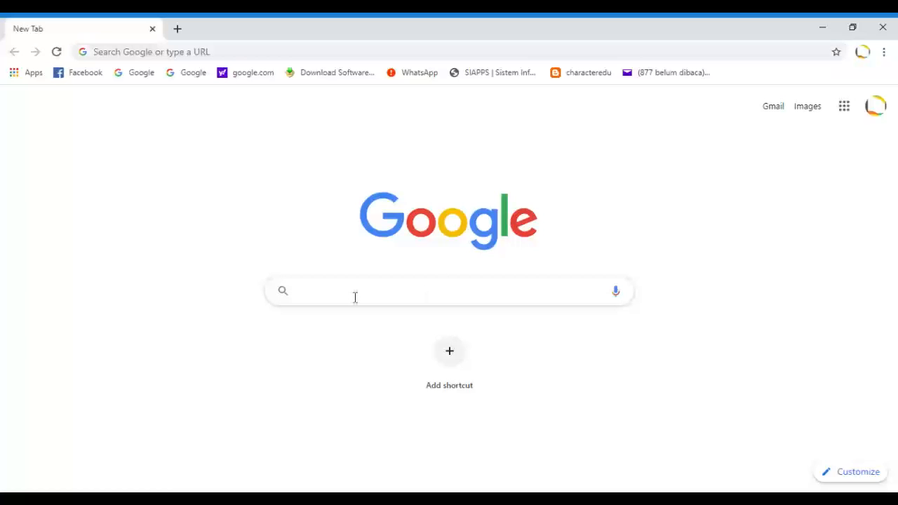
text(g)
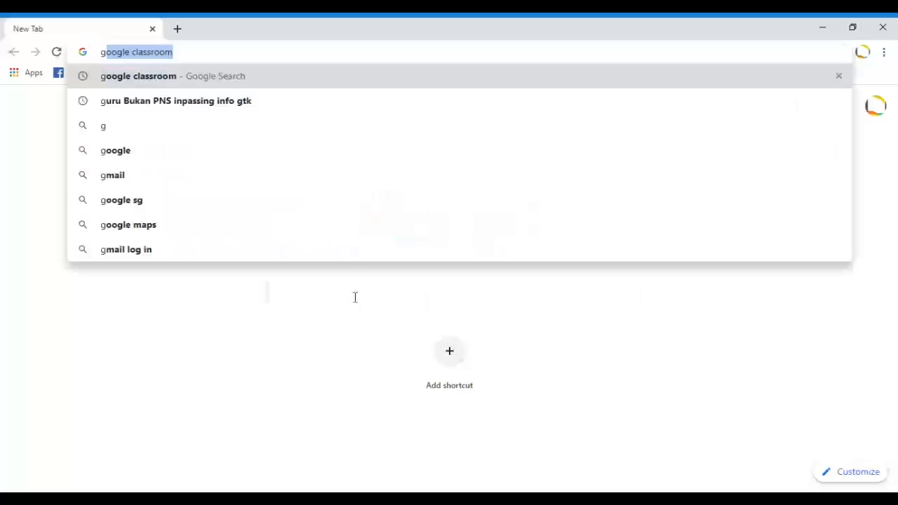
click(172, 77)
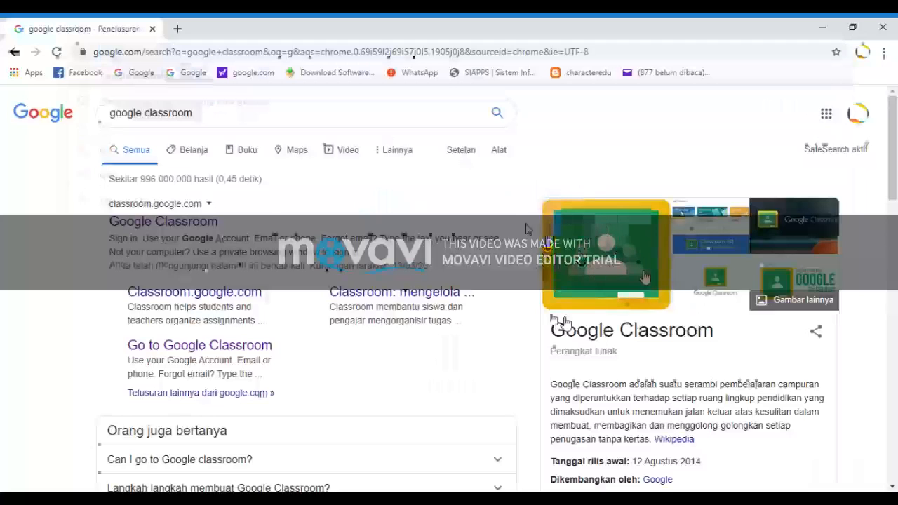
click(163, 223)
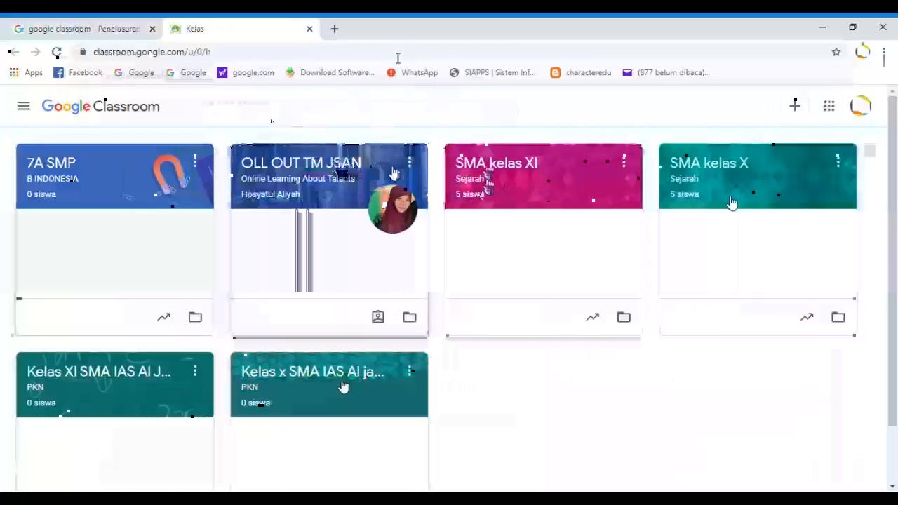
- Start creating a new class and accept the notice about using Classroom at a school with students
click(799, 108)
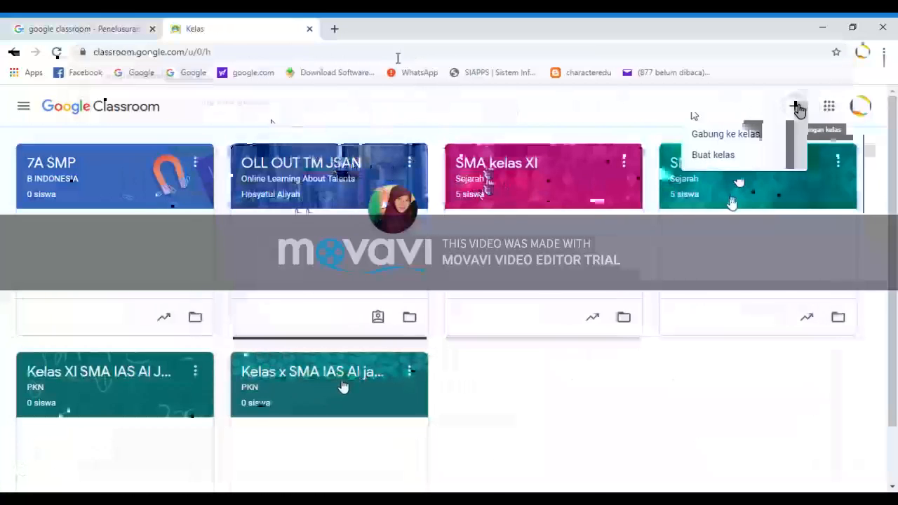
click(721, 157)
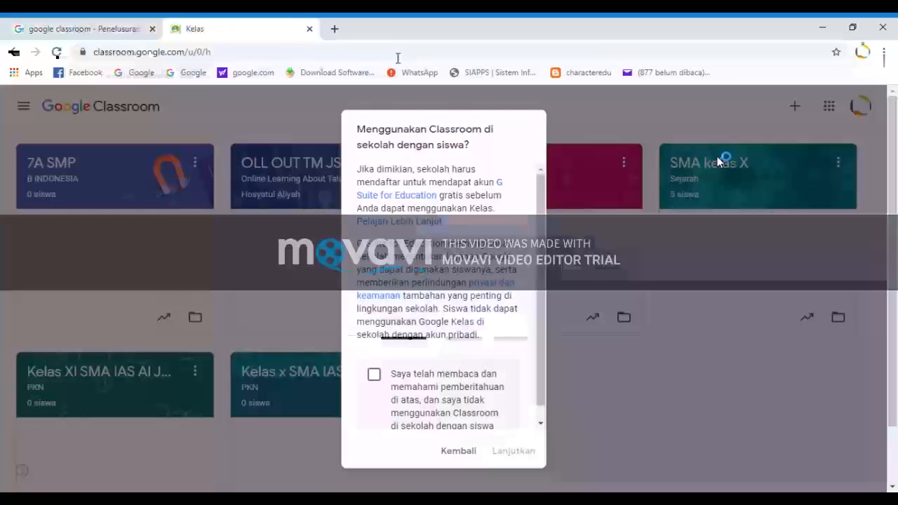
click(375, 375)
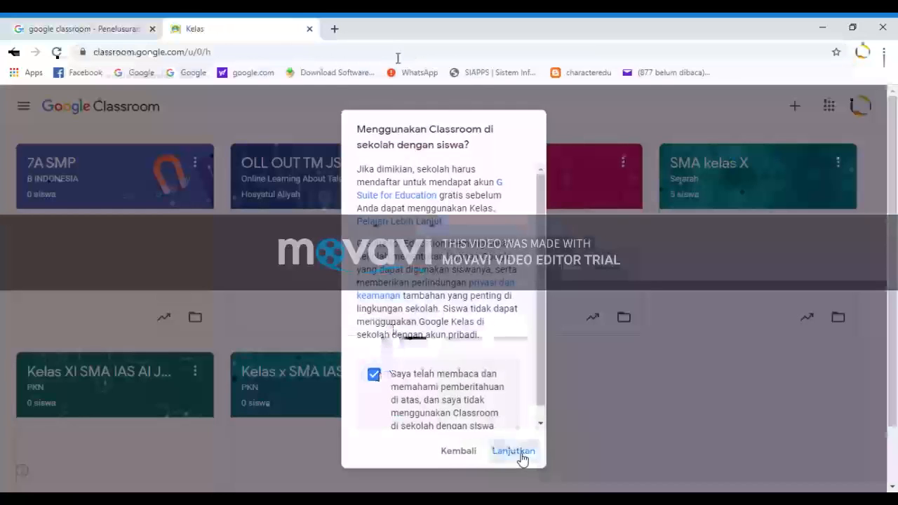
click(519, 456)
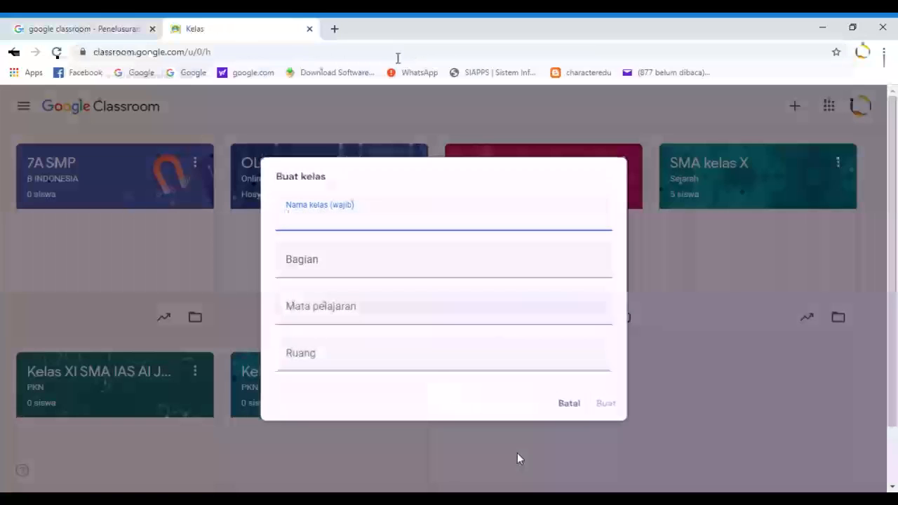
- Create the class with the name "7B SMP" and the section "B Indonesia"
text(S)
key(BackSpace)
text(7B)
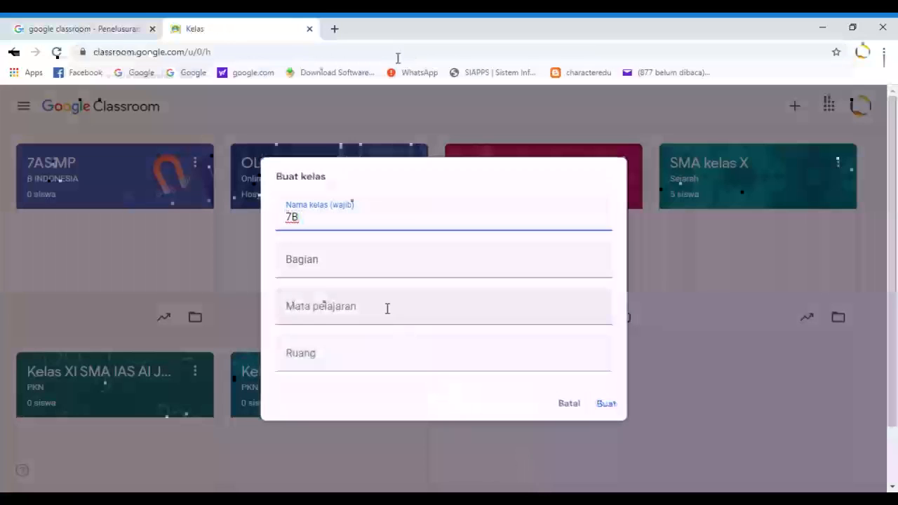
text( SMP)
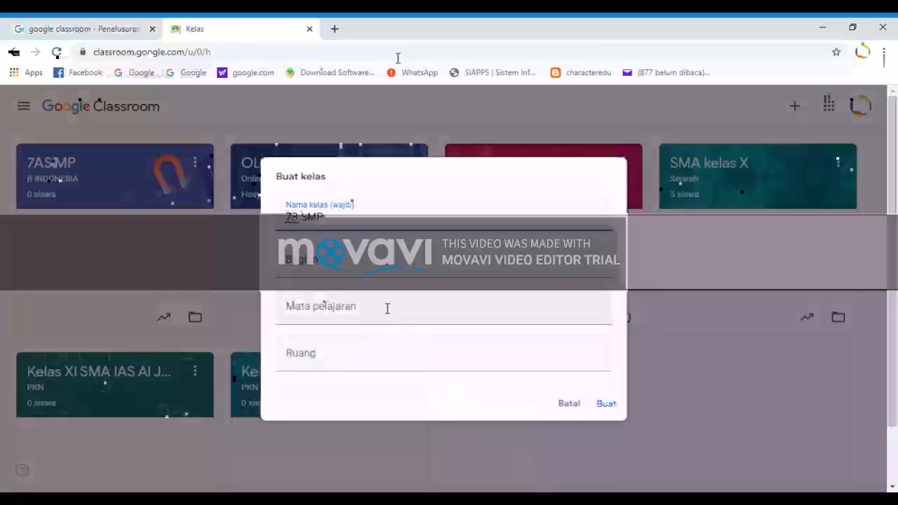
click(339, 278)
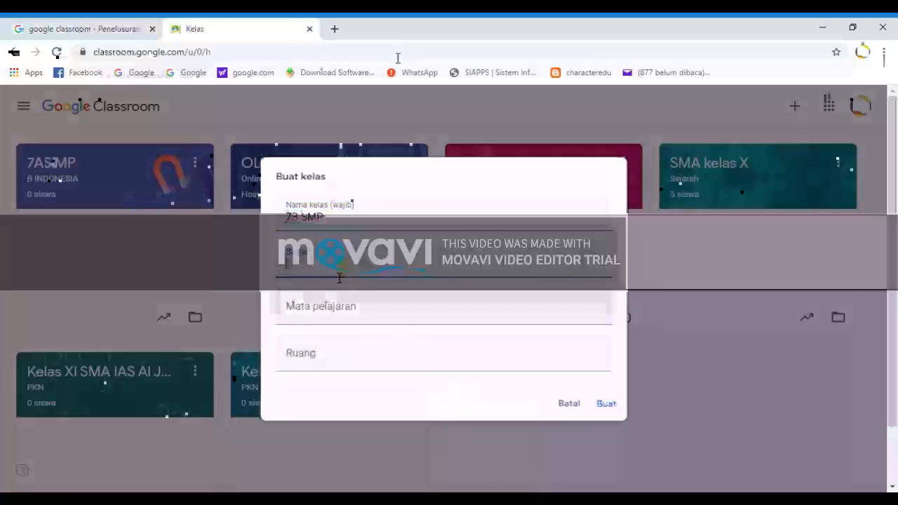
text(B Indonesia)
click(606, 405)
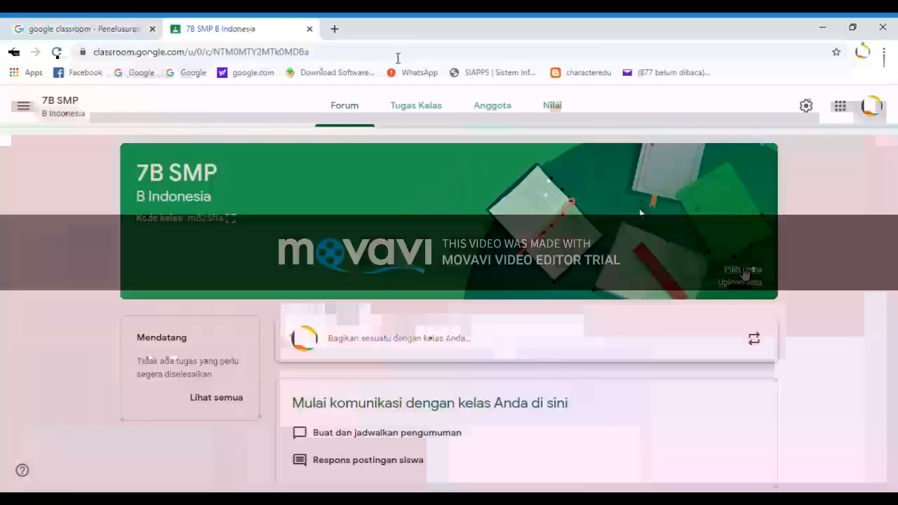
- Set the class theme to the blue image with glasses and a book from the Bahasa & Sejarah gallery
click(742, 271)
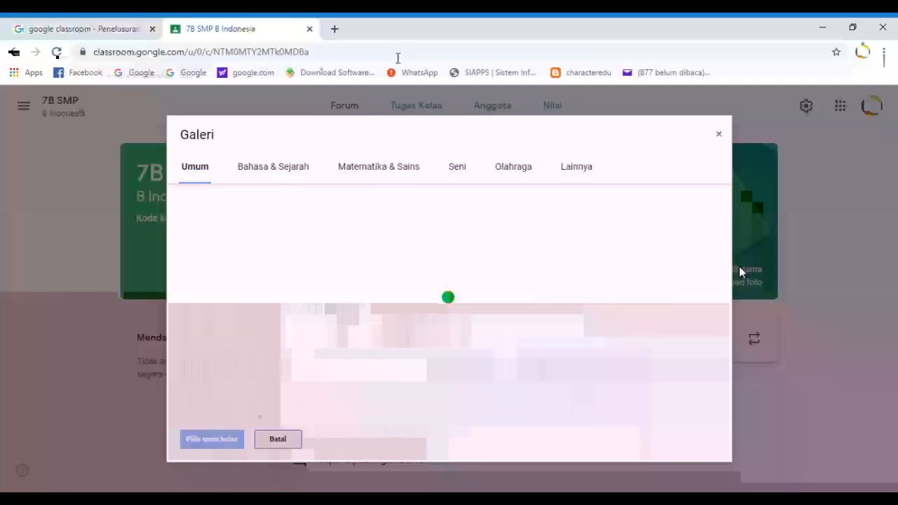
click(265, 171)
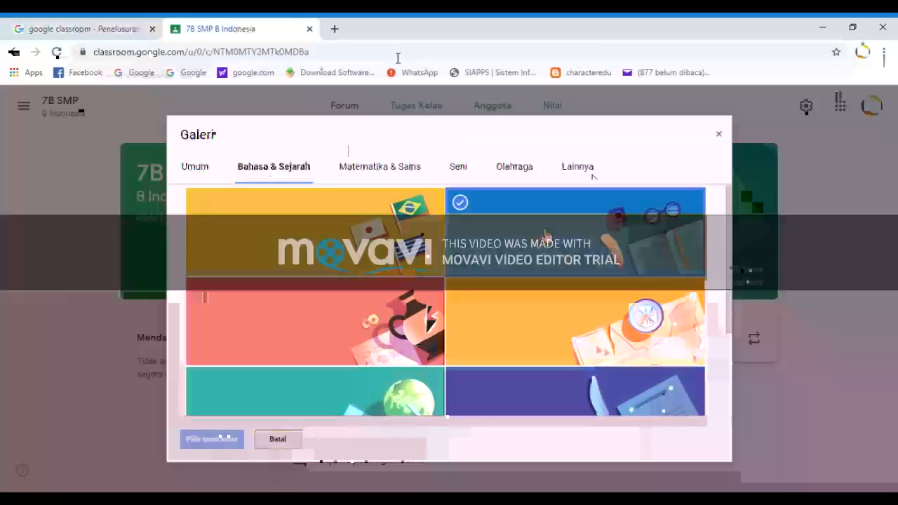
click(213, 442)
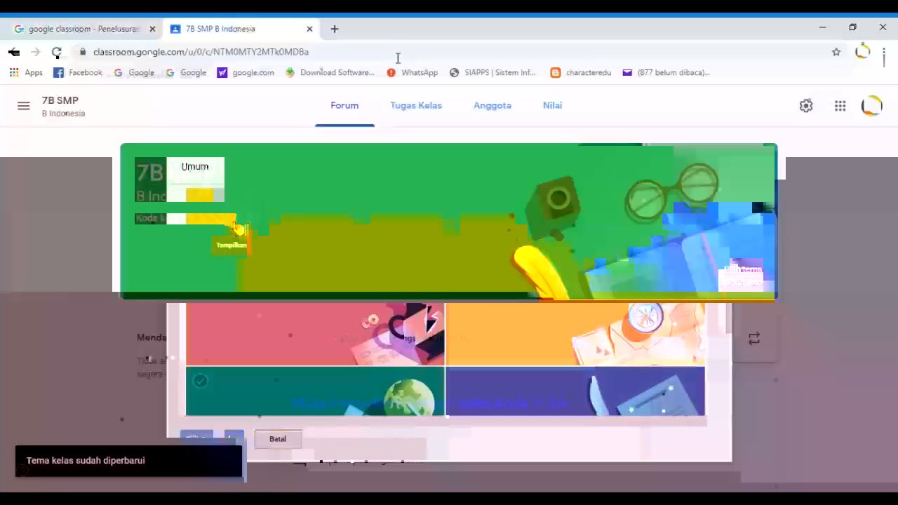
- View the enlarged class code of 7B SMP, close it and return to the overview of all classes
click(234, 222)
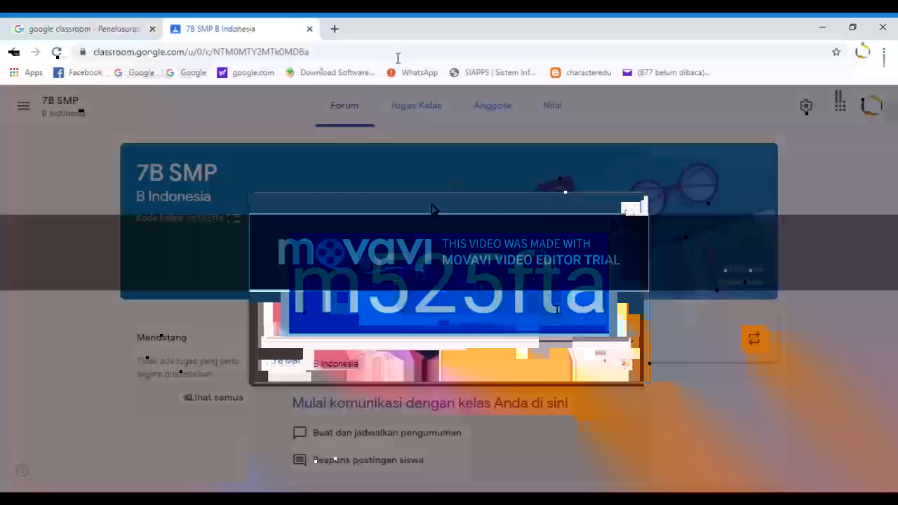
click(633, 215)
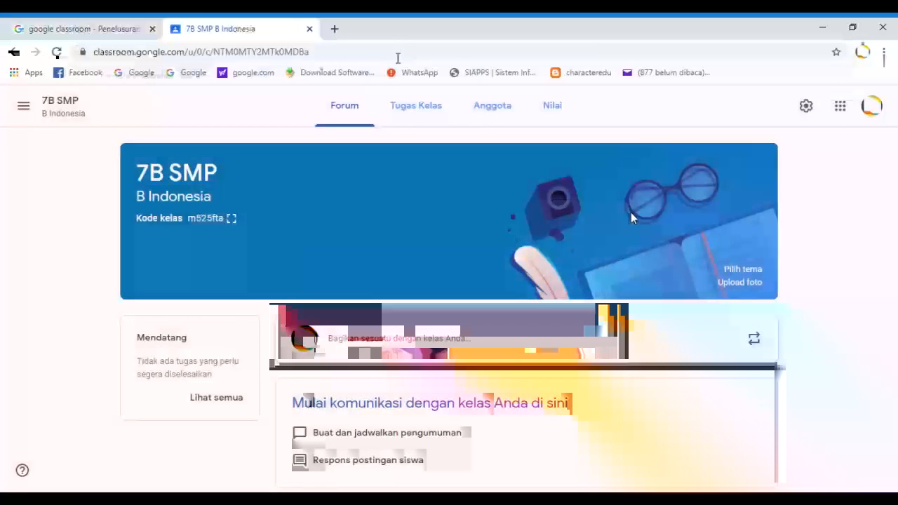
click(14, 53)
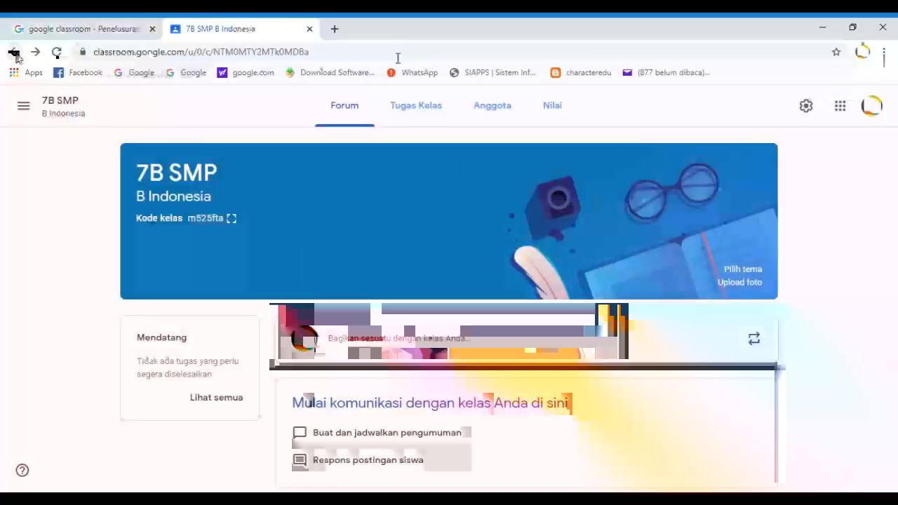
click(14, 53)
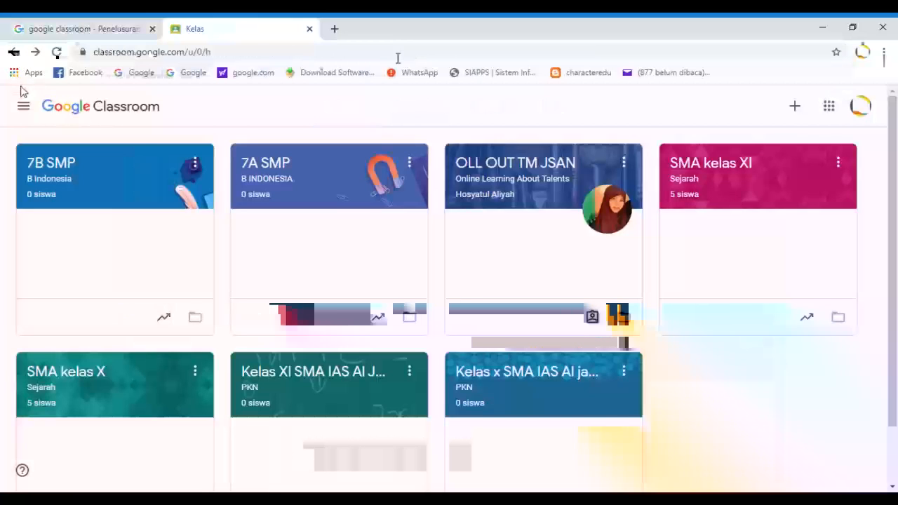
- View the dialog for joining a class by code and leave it without entering a code
click(795, 107)
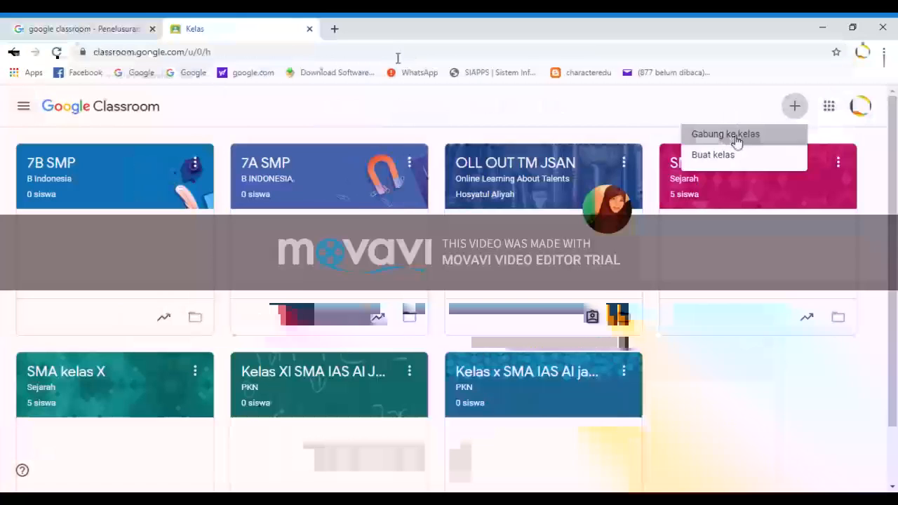
click(732, 140)
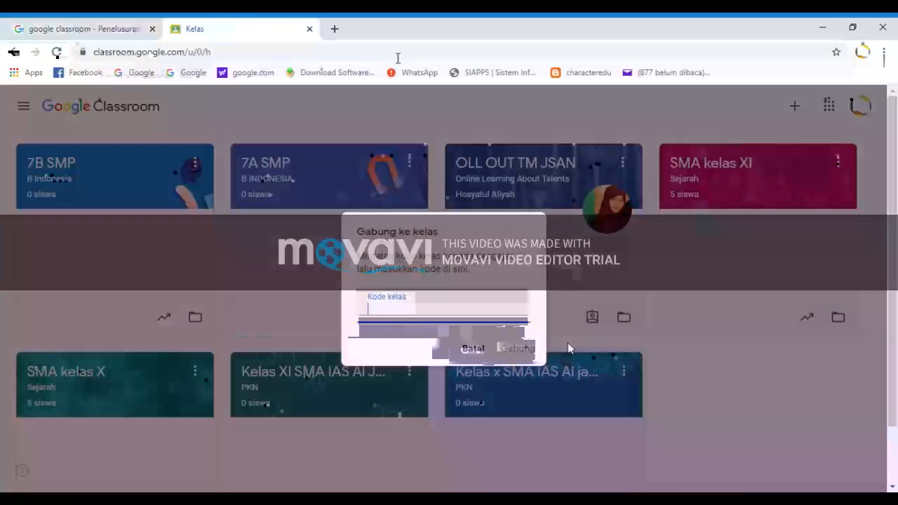
click(12, 55)
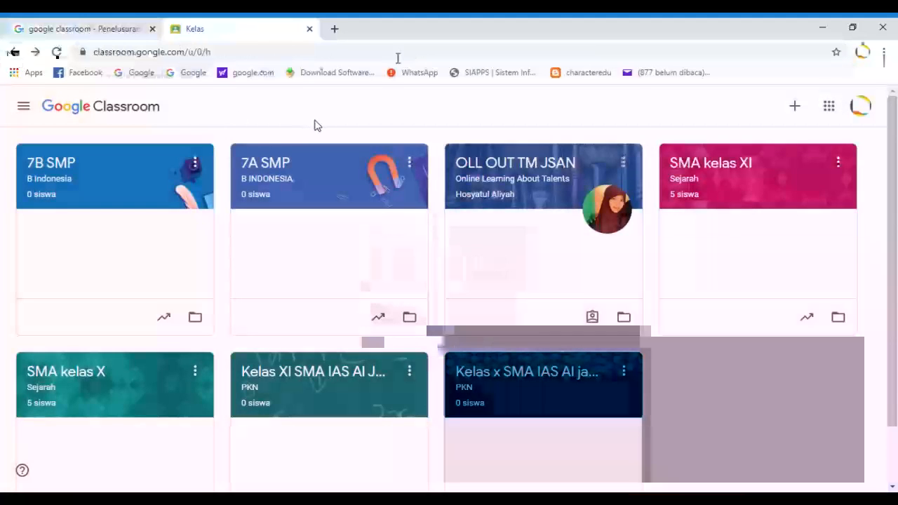
- Open the 7B SMP class and start a new Materi post in its Tugas Kelas section
click(160, 178)
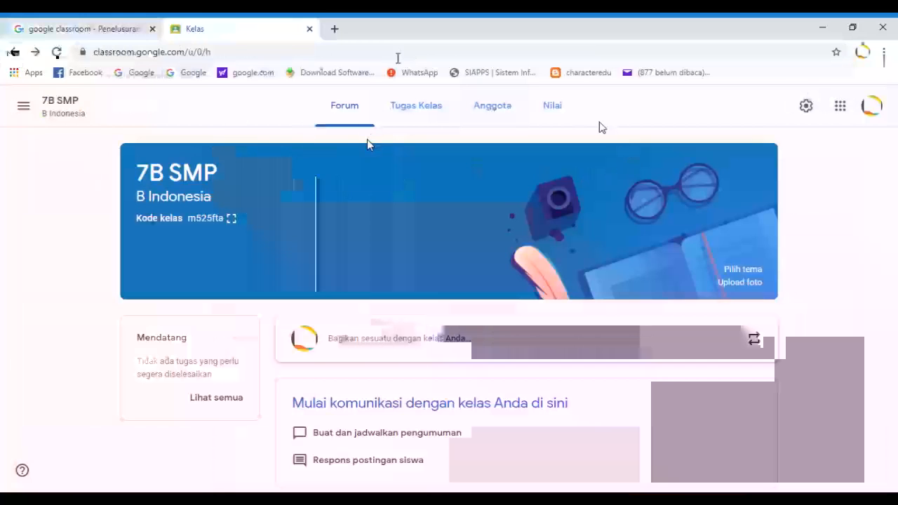
drag(349, 106, 360, 130)
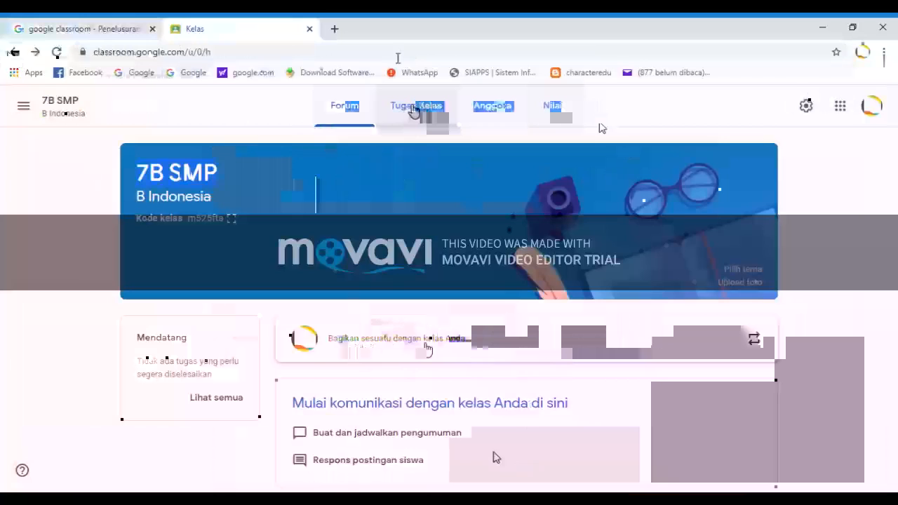
click(414, 110)
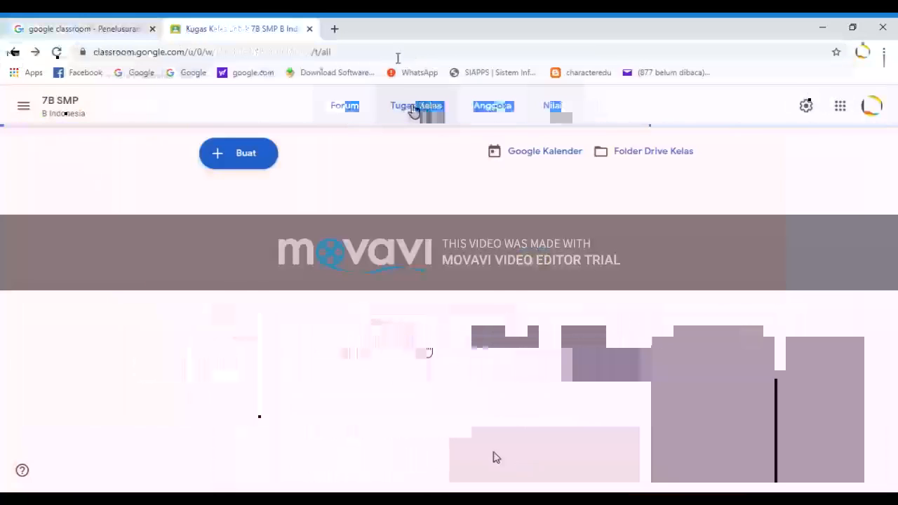
click(246, 160)
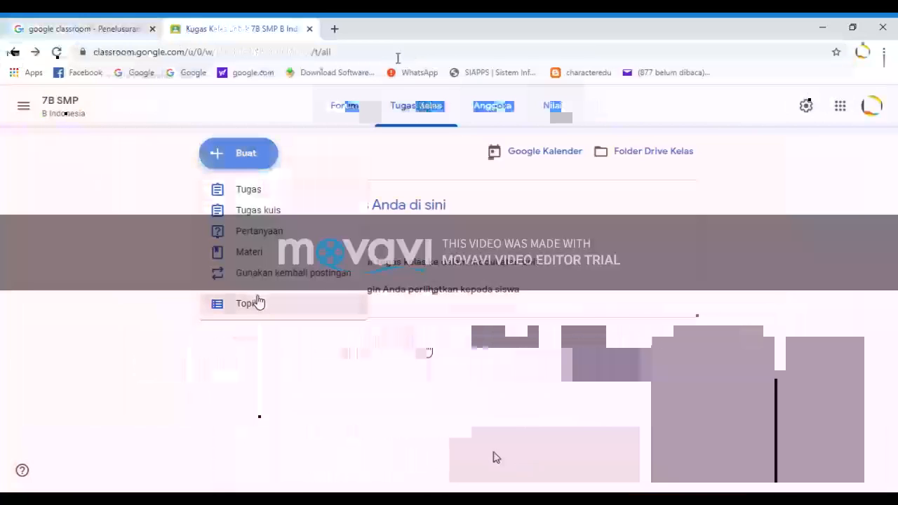
click(265, 258)
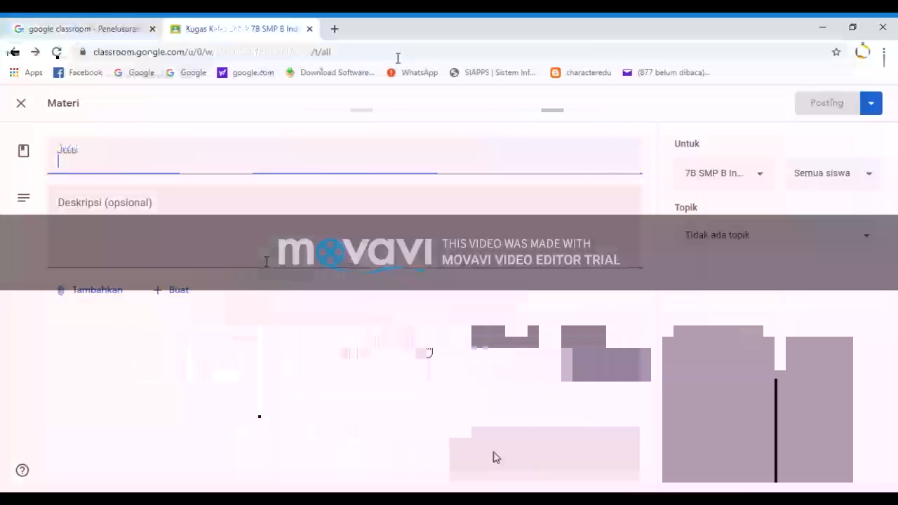
- Attach the file CORONA MELUAP.docx from the computer to the new Materi post
click(87, 297)
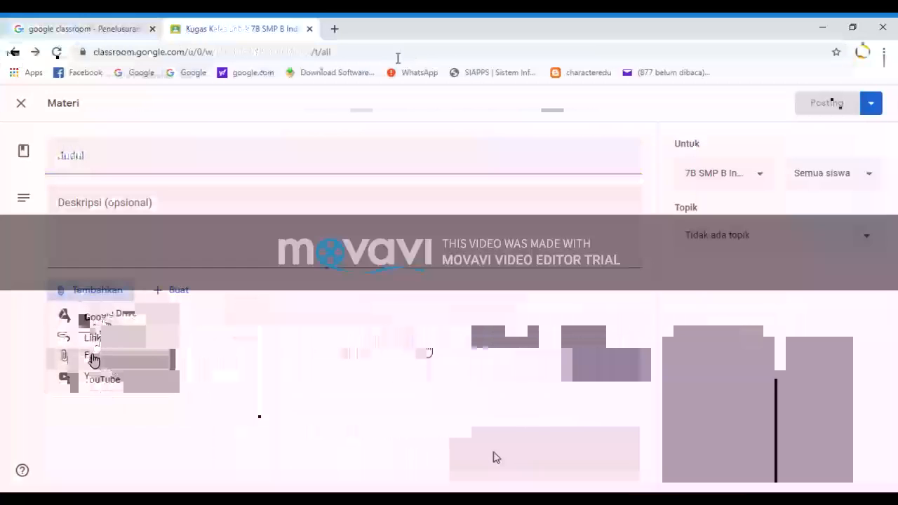
click(92, 359)
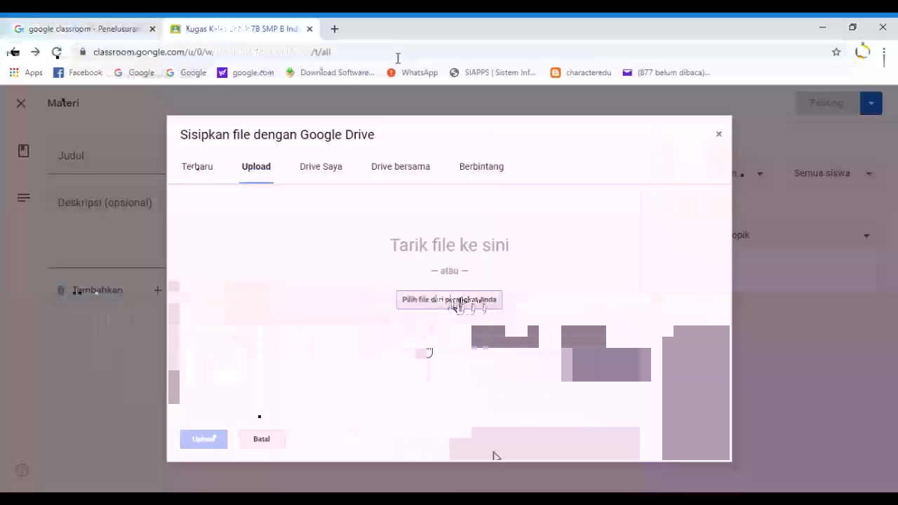
click(455, 303)
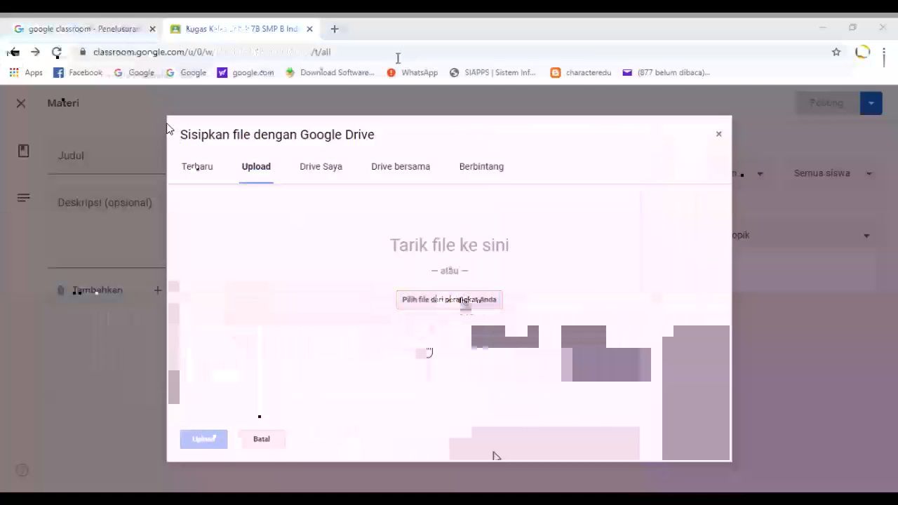
click(586, 283)
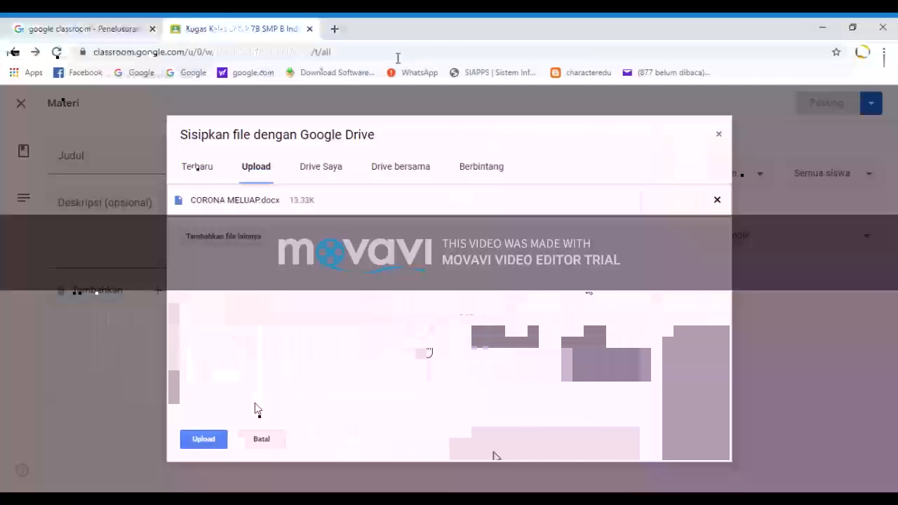
click(211, 439)
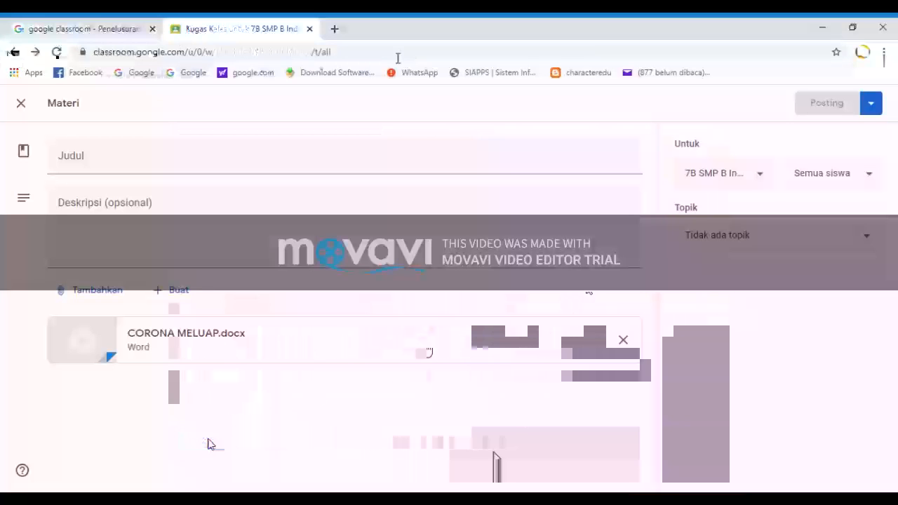
- Title the material "corona" and post it to the 7B SMP class
click(98, 164)
text(C)
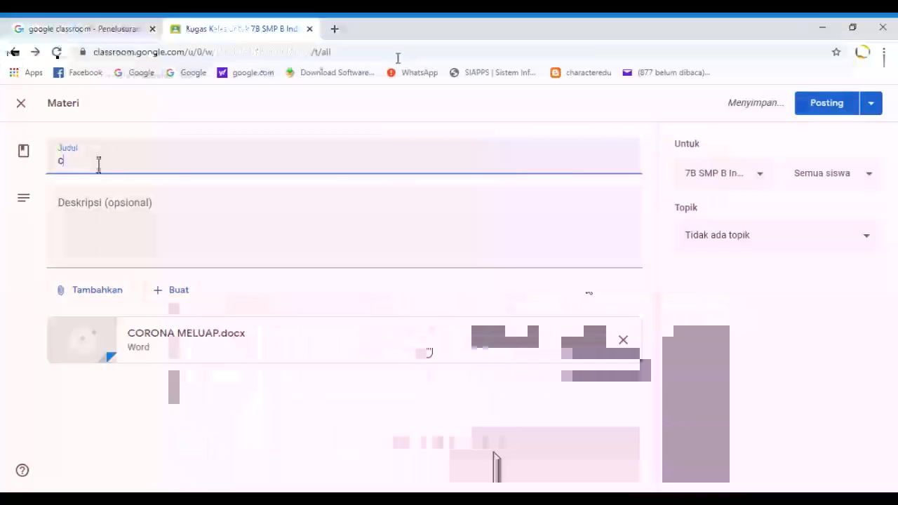
text(orona)
click(815, 106)
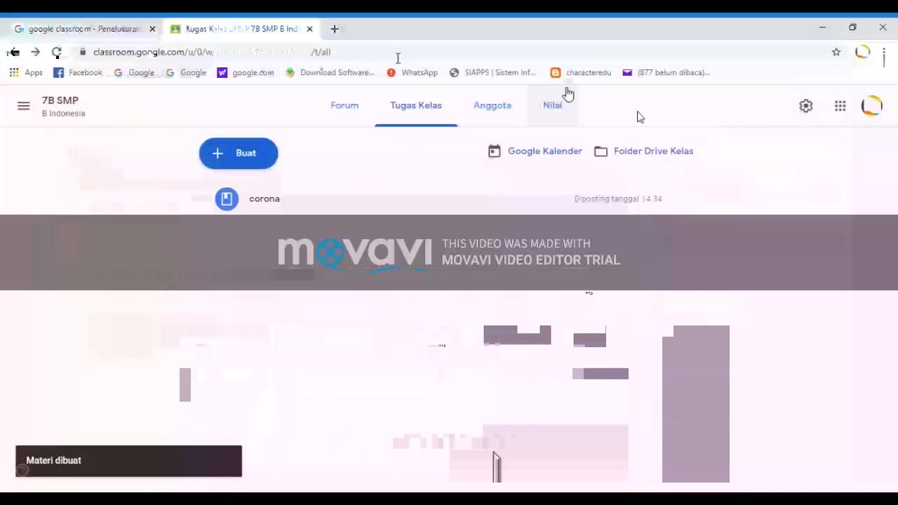
- View the member list of 7B SMP and return to the overview of all classes
click(484, 114)
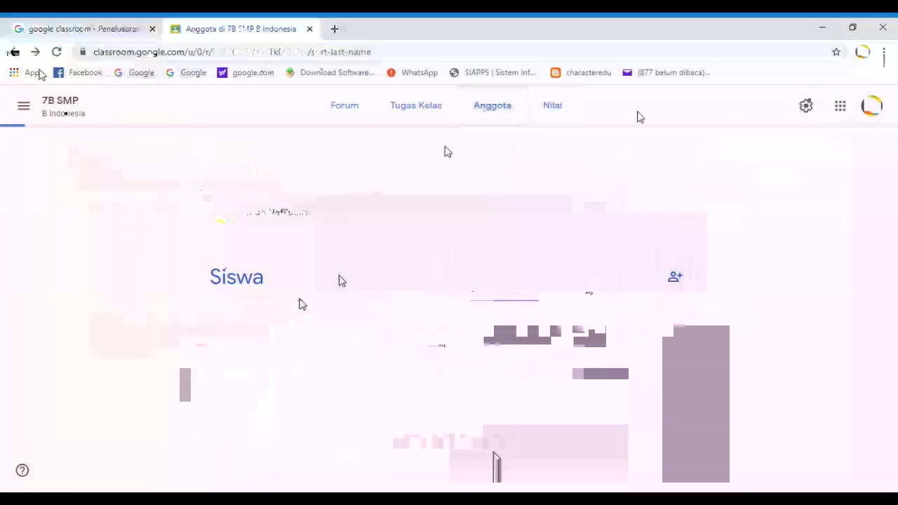
click(14, 52)
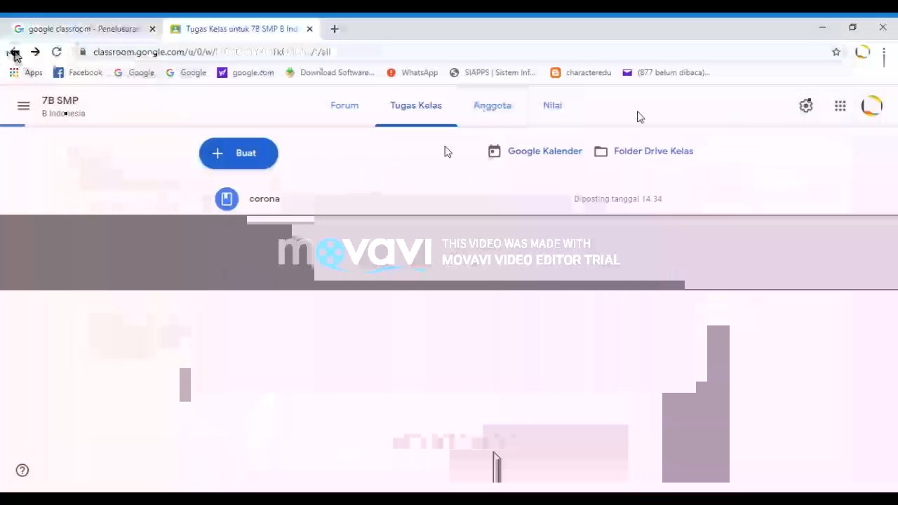
click(23, 105)
click(51, 112)
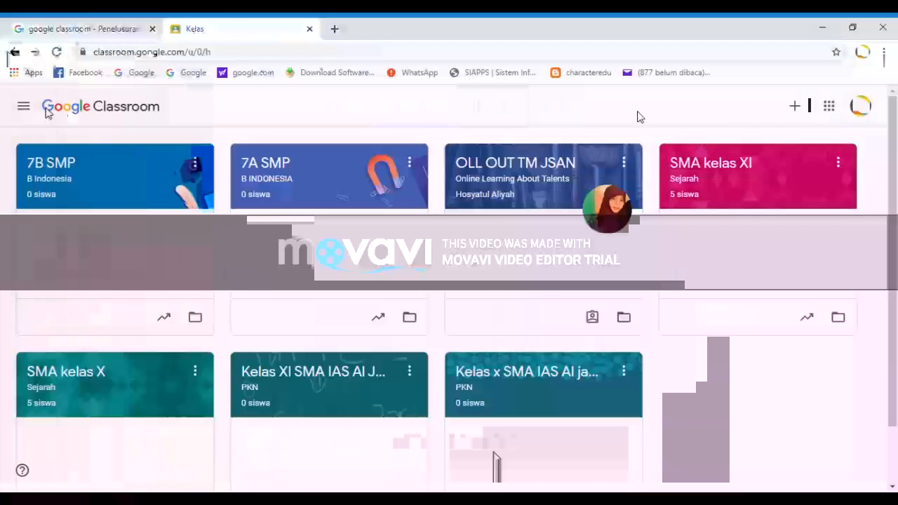
- Open the SMA kelas XI Sejarah class and start a new Materi post in its Tugas Kelas section
click(716, 180)
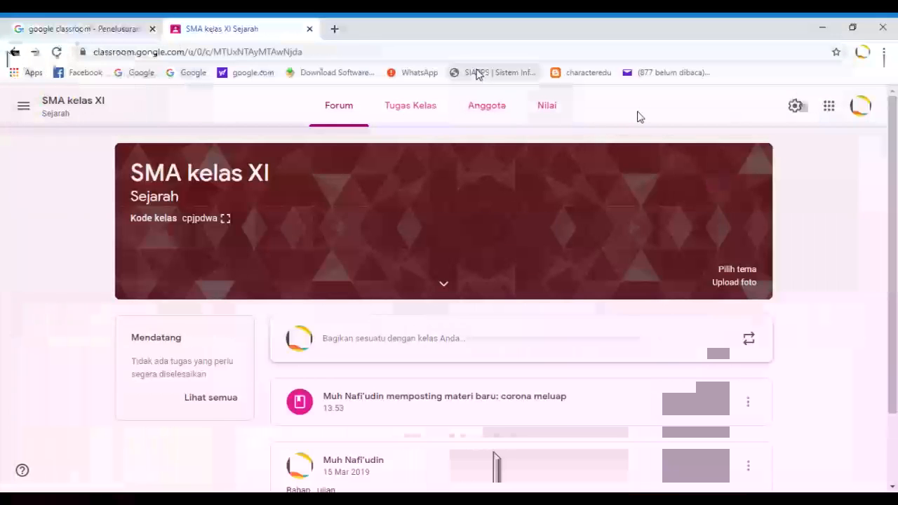
click(416, 107)
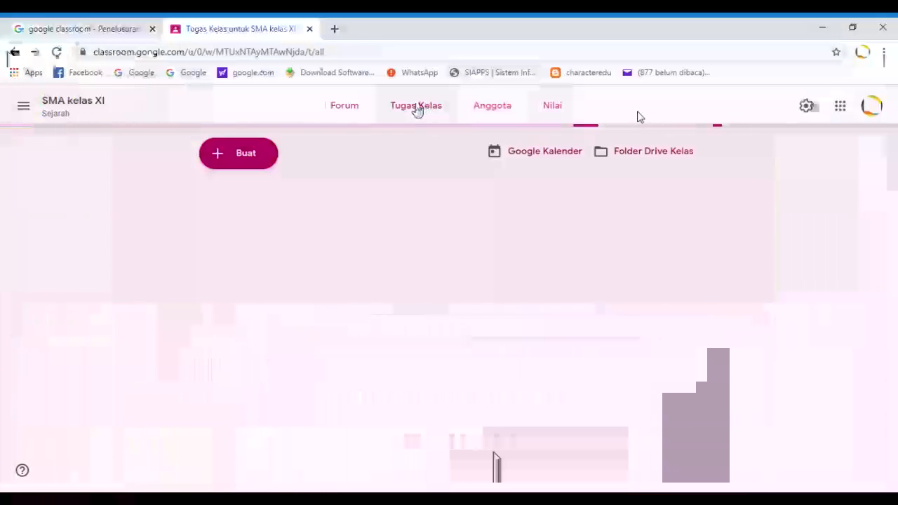
click(255, 160)
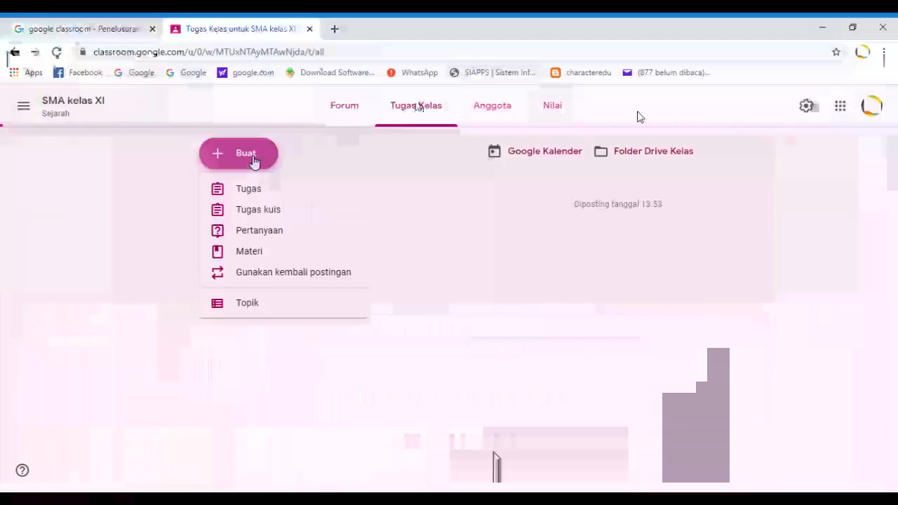
click(247, 255)
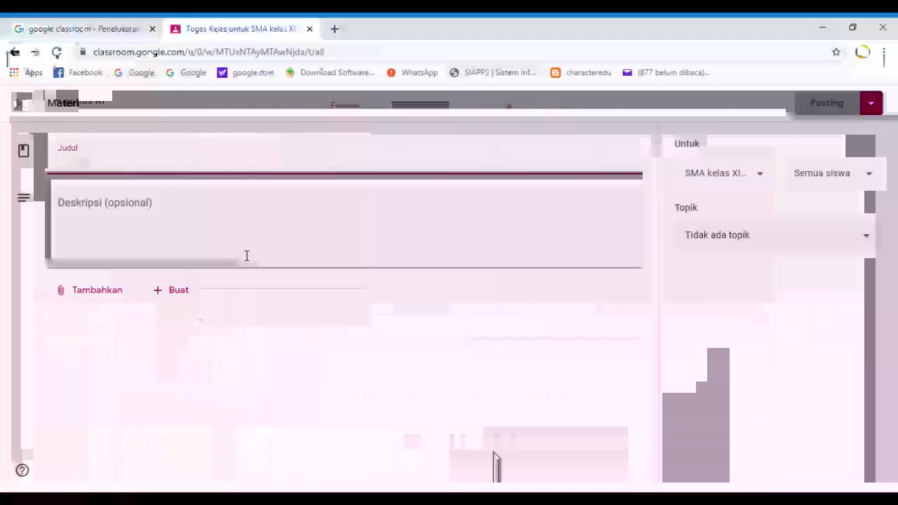
- Upload SEDEKAH OKSIGEN DENGAN MENANAM POHON.docx from the computer as the attachment of the material
click(98, 291)
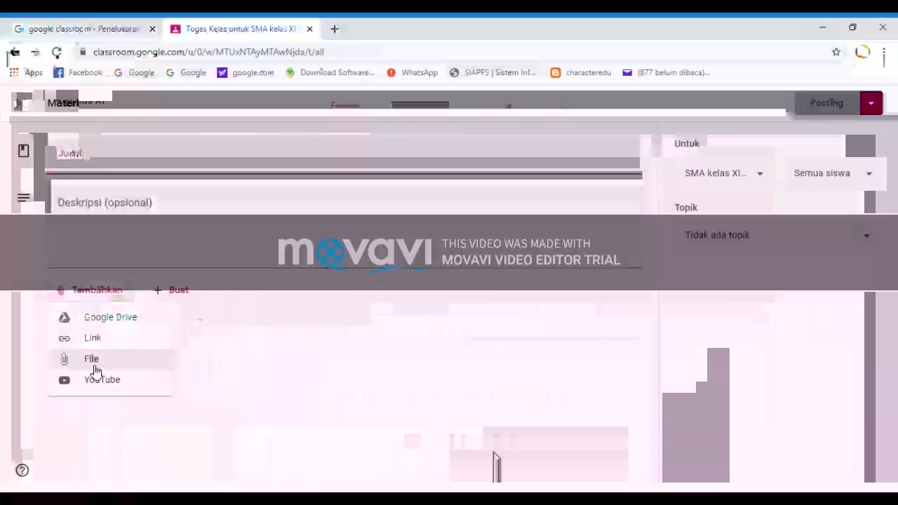
click(93, 359)
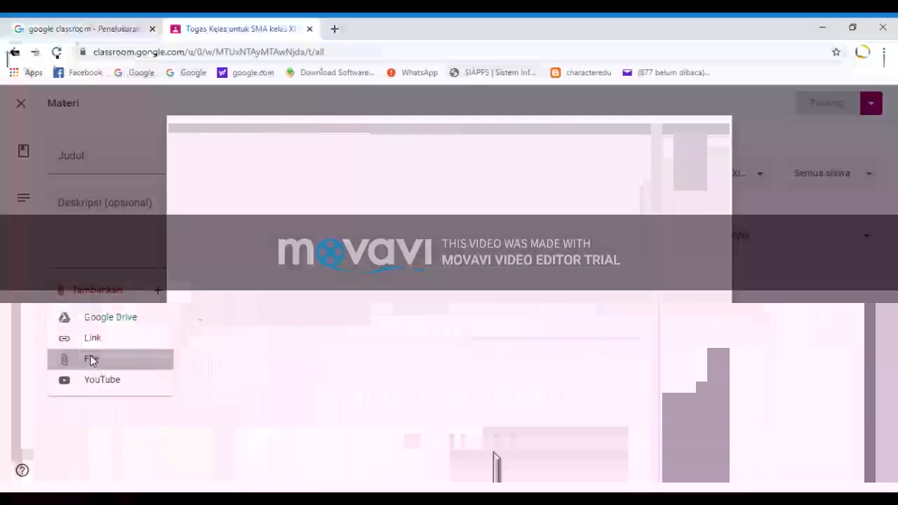
click(461, 304)
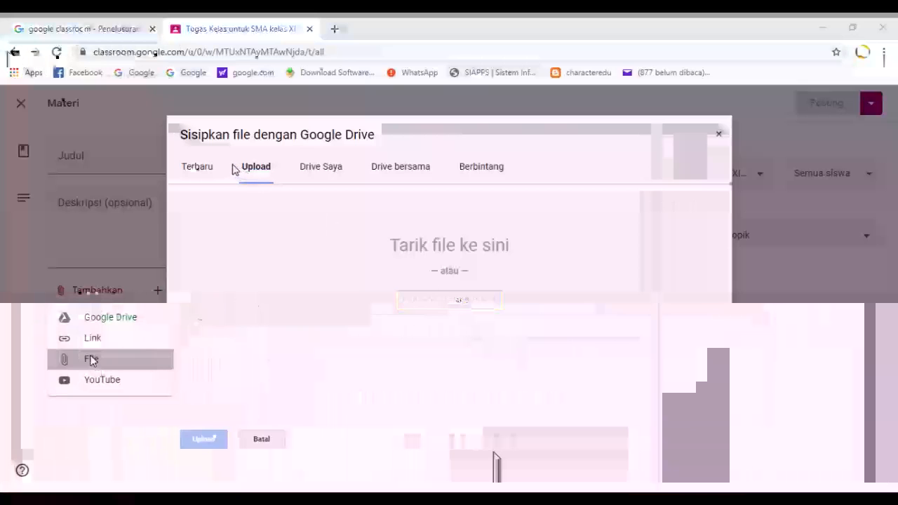
click(570, 314)
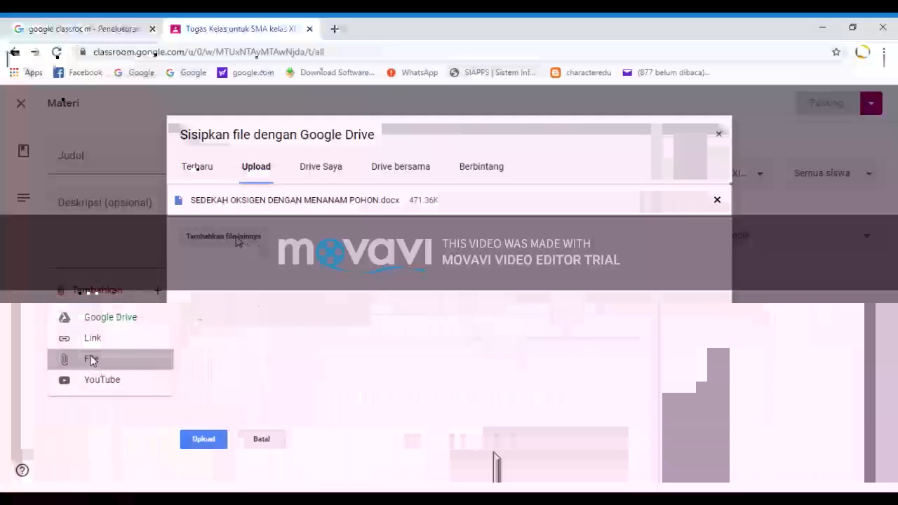
click(206, 446)
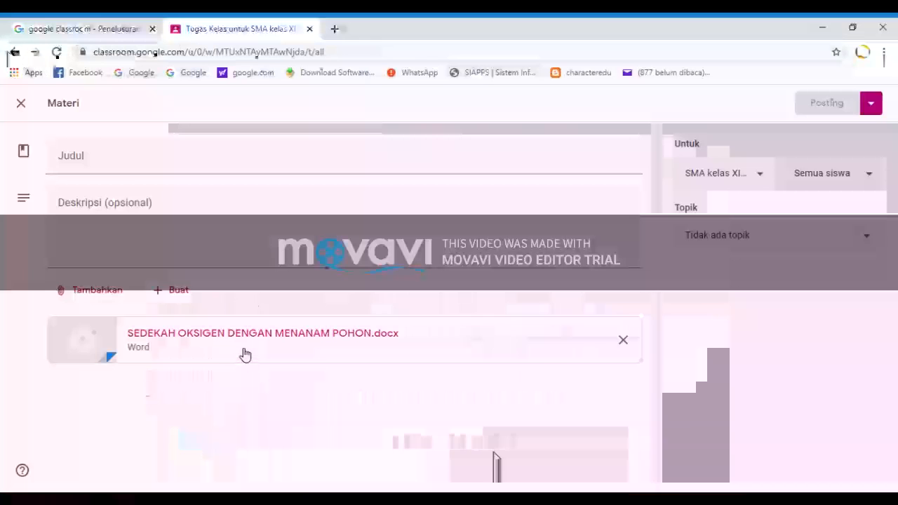
- Enter "sedekah oksigen" as the title of the material
click(95, 158)
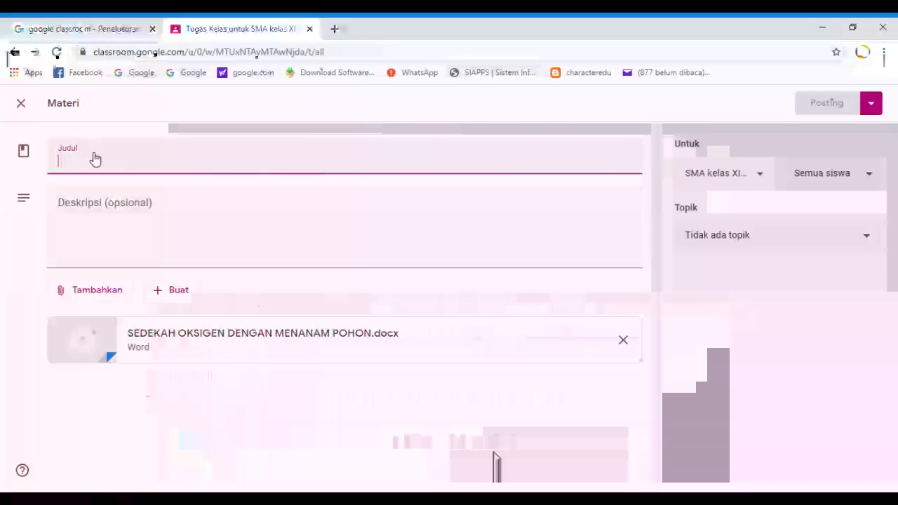
text(s)
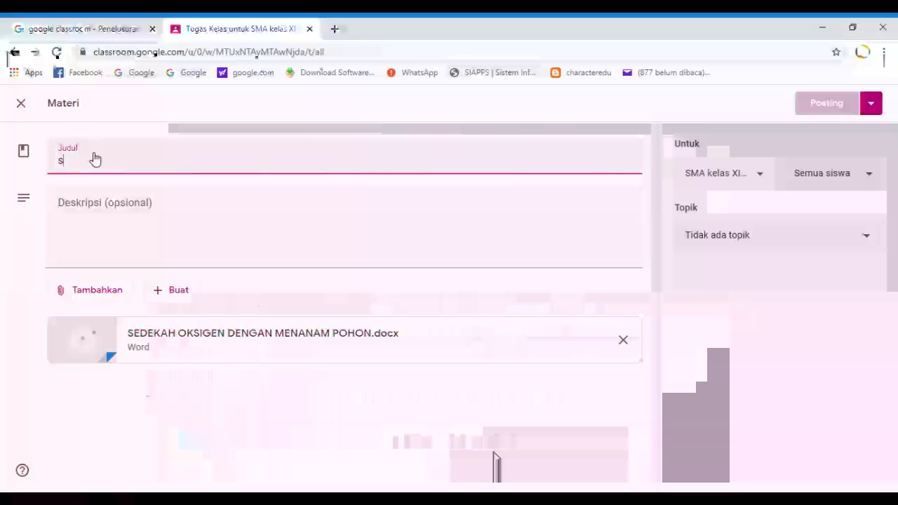
text(edeka)
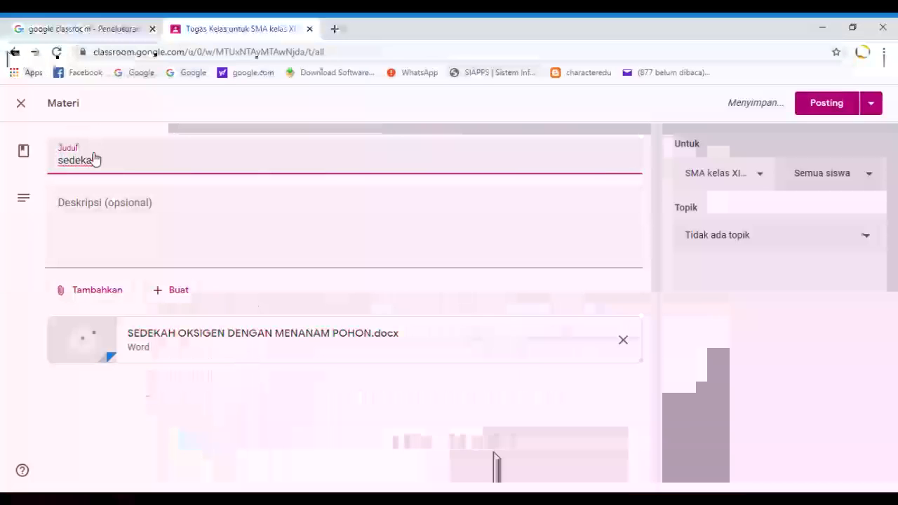
text(h oksigen)
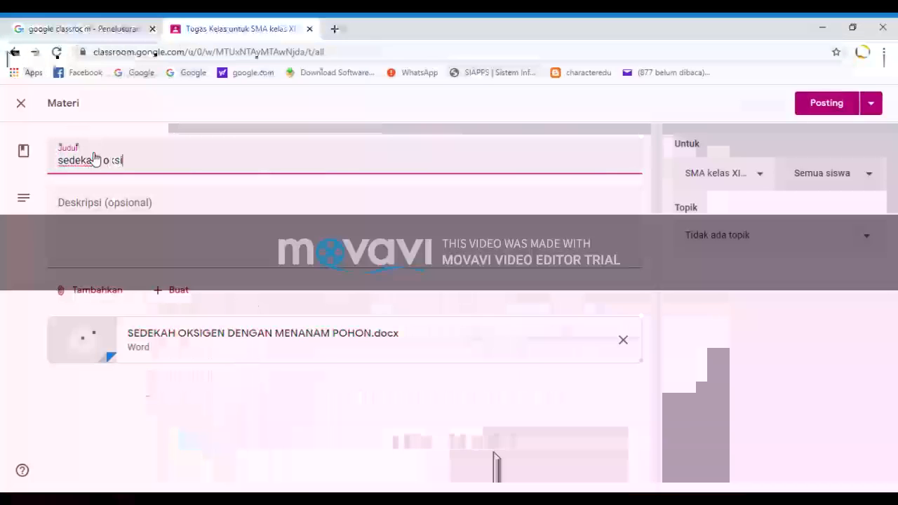
- Describe the material in three lines, "menggapi bacaan", "menulis ulang" and "dsb", and post it to SMA kelas XI
click(122, 207)
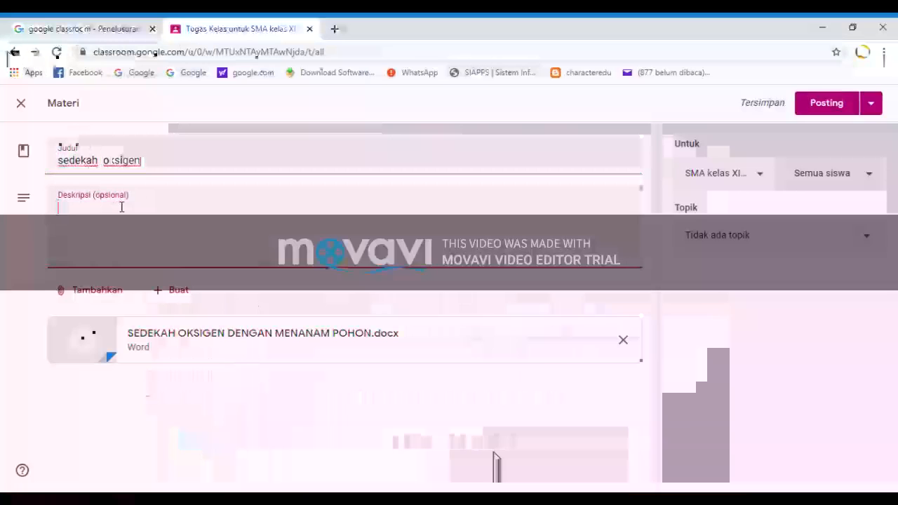
text(me)
text(ng)
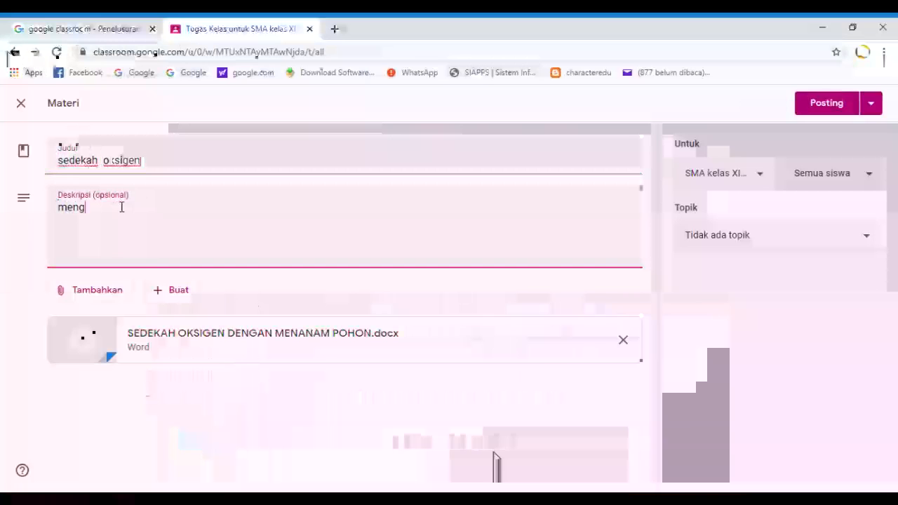
text(gapi bacaan)
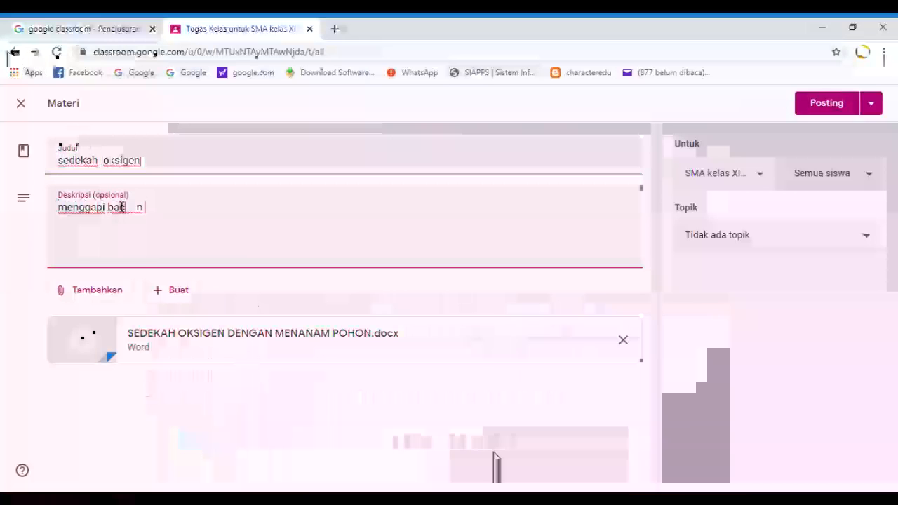
key(Return)
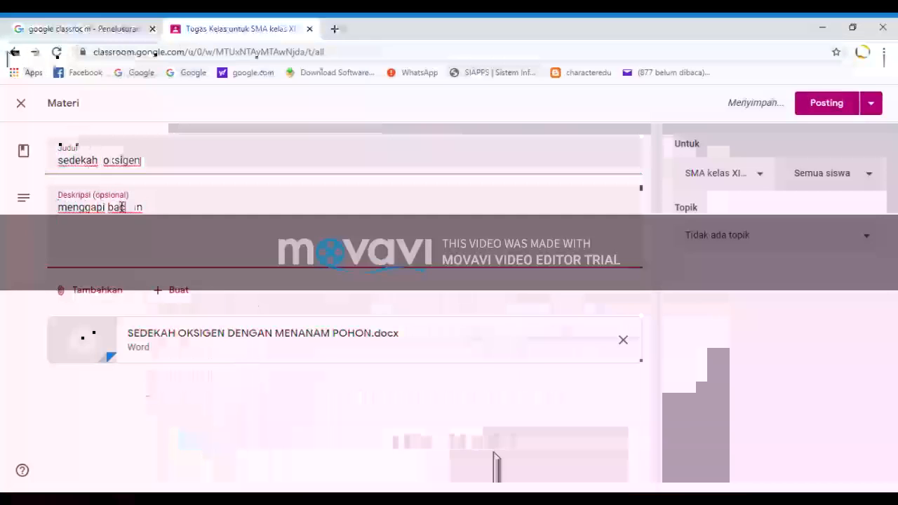
text(me)
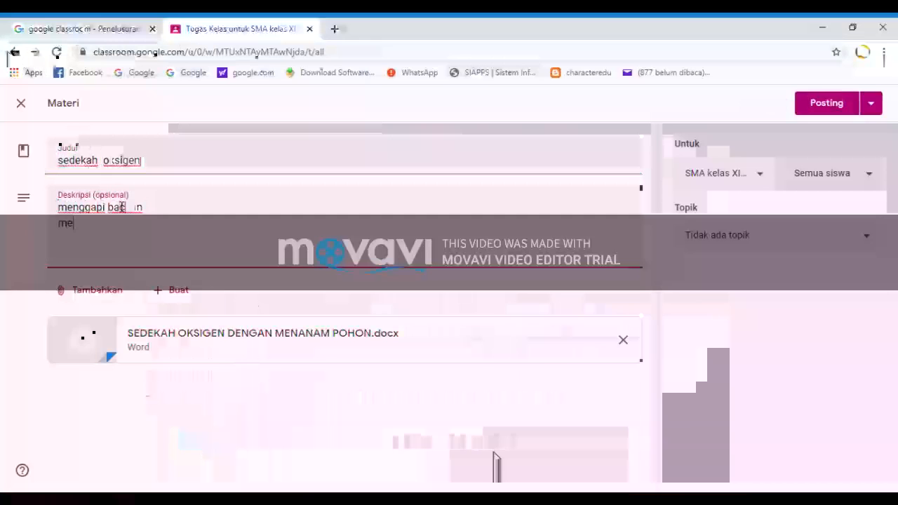
text(nggapi bacaan menulis ulang)
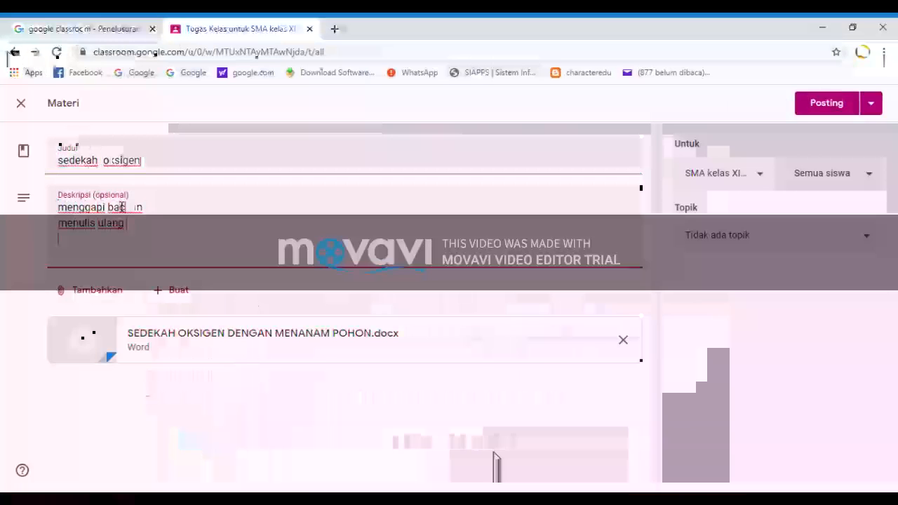
key(Return)
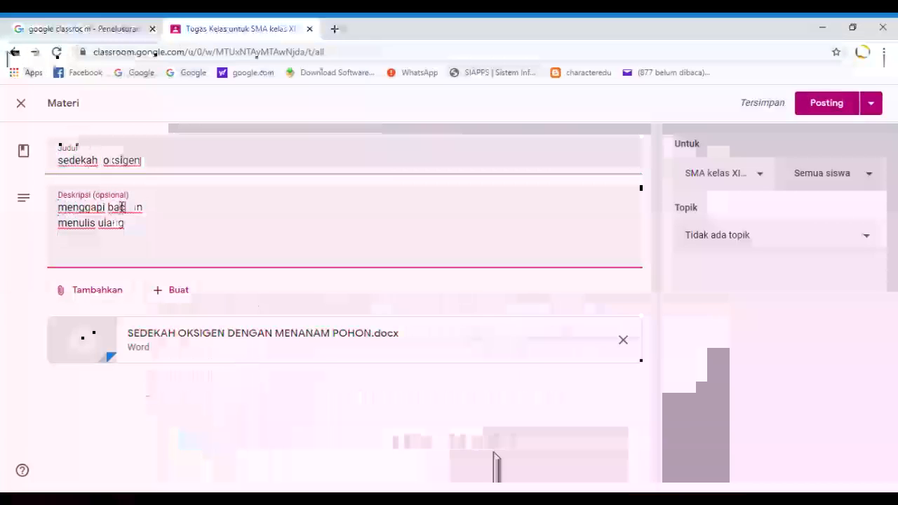
text(dsb)
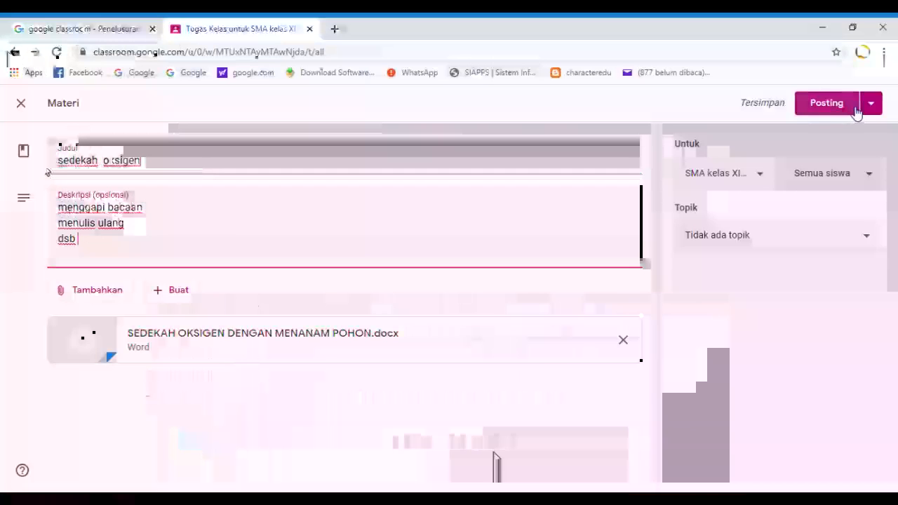
click(814, 106)
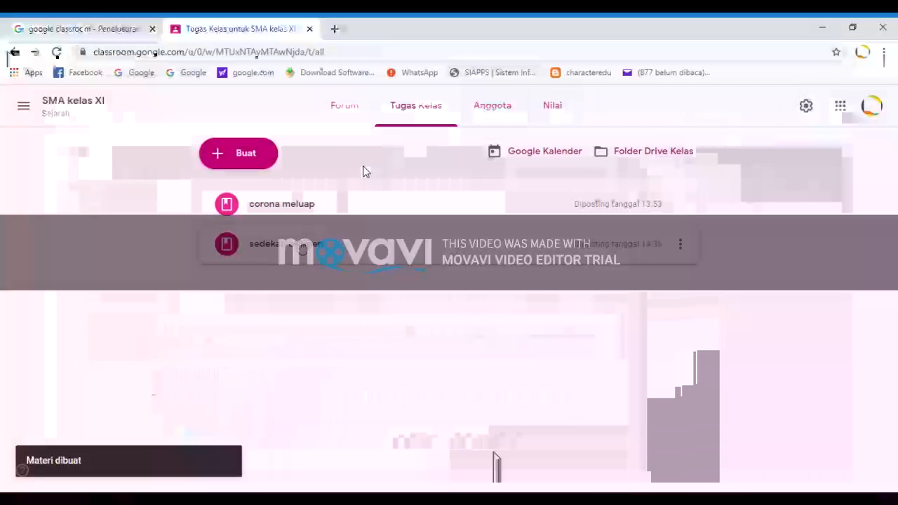
- Look through the teachers and students listed for SMA kelas XI, and return to the overview of all classes
click(493, 111)
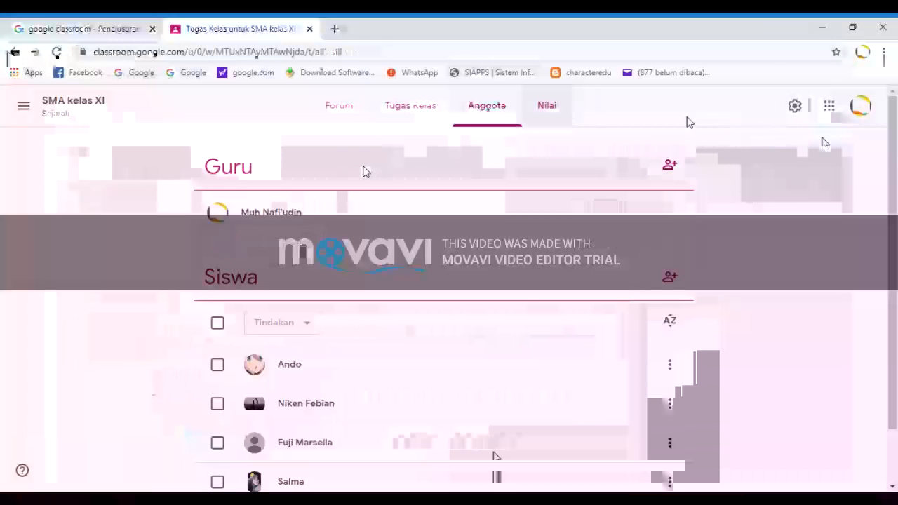
drag(889, 158, 892, 198)
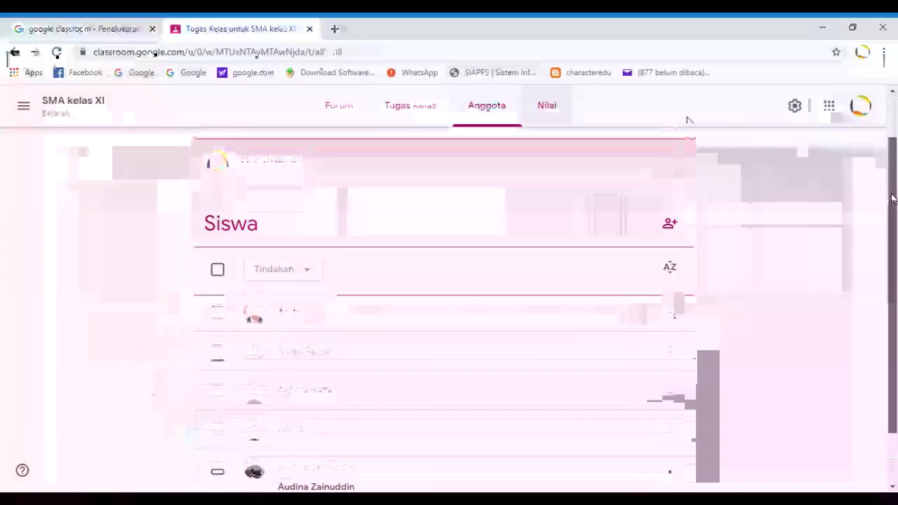
drag(892, 199, 895, 147)
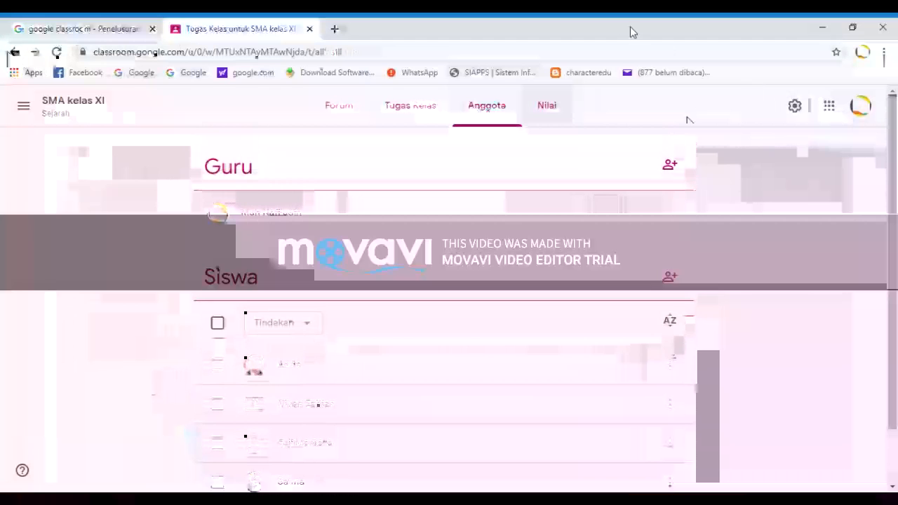
click(22, 107)
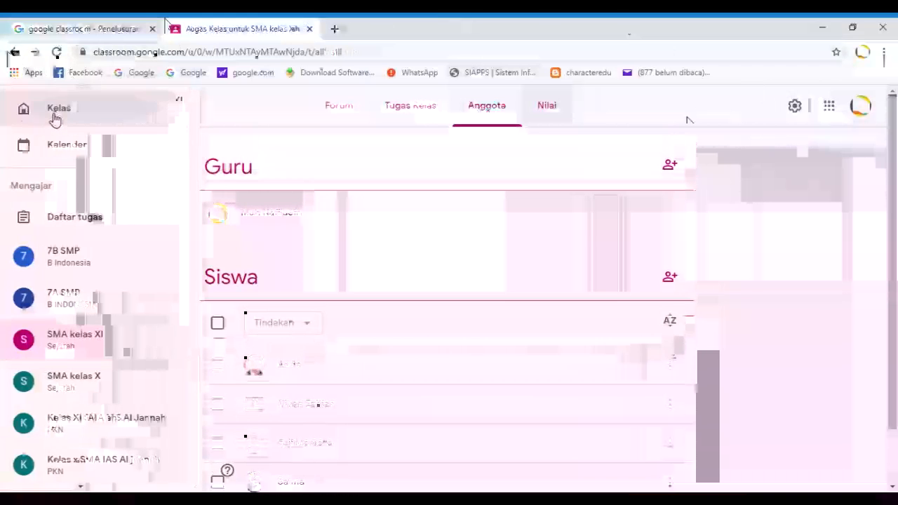
click(55, 111)
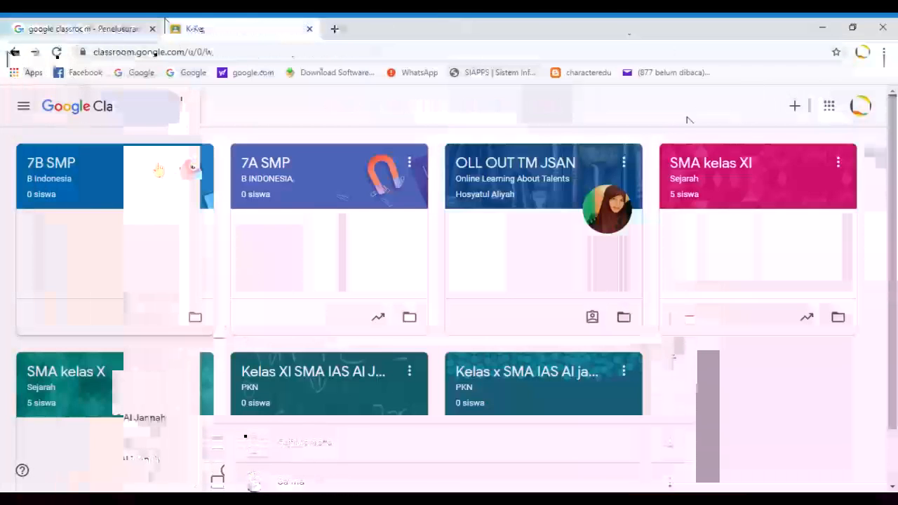